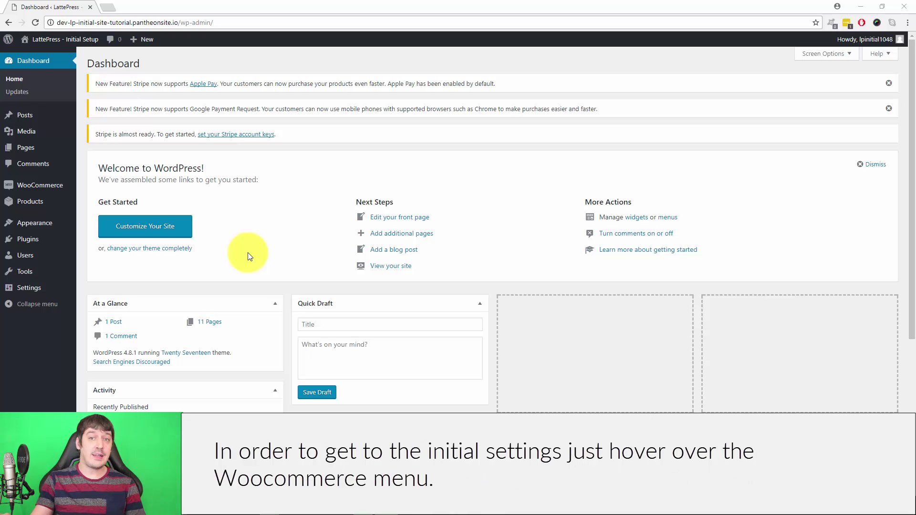
Bring up the WooCommerce flyout submenu from the left admin sidebar on the Dashboard
{"action": "mouse_move", "coordinate": [48, 190]}
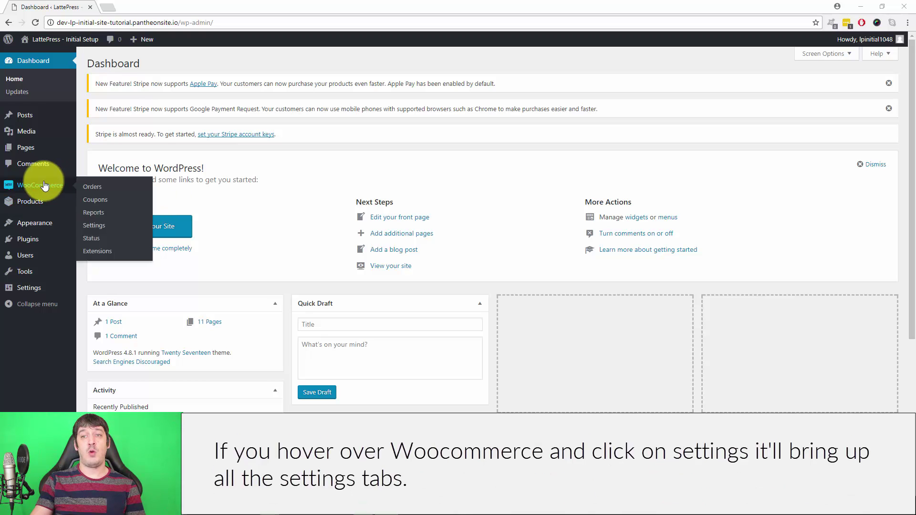
Open WooCommerce Settings and review General: base location Czech Republic, currency Czech koruna
{"action": "left_click", "coordinate": [92, 228]}
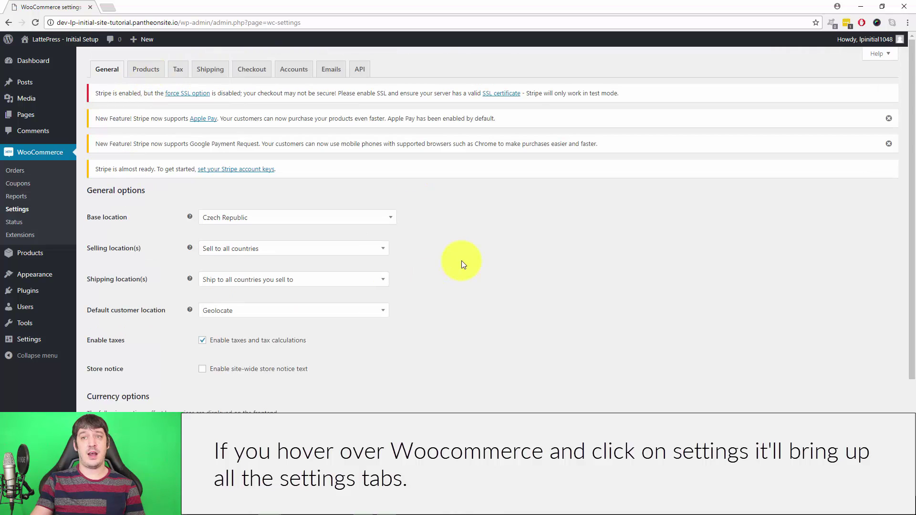
{"action": "scroll", "coordinate": [460, 262], "scroll_direction": "down", "scroll_amount": 5}
{"action": "scroll", "coordinate": [458, 264], "scroll_direction": "up", "scroll_amount": 3}
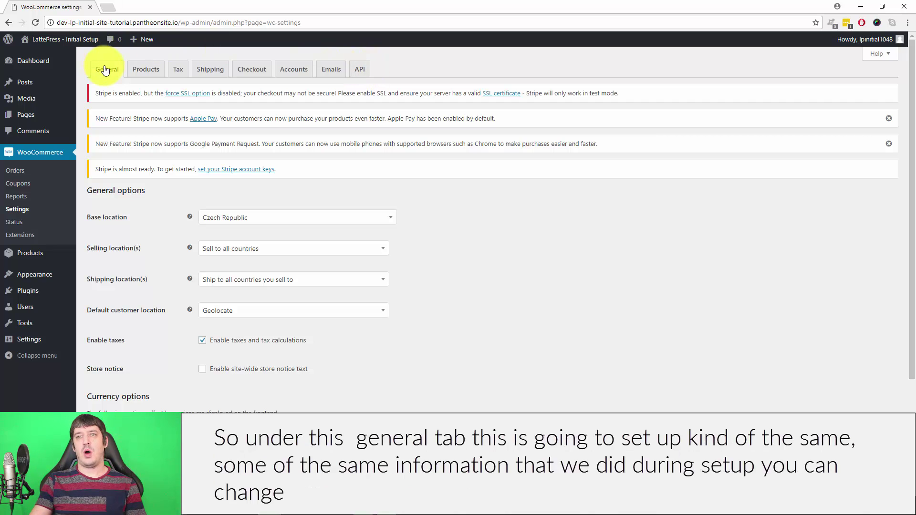
{"action": "scroll", "coordinate": [450, 217], "scroll_direction": "down", "scroll_amount": 2}
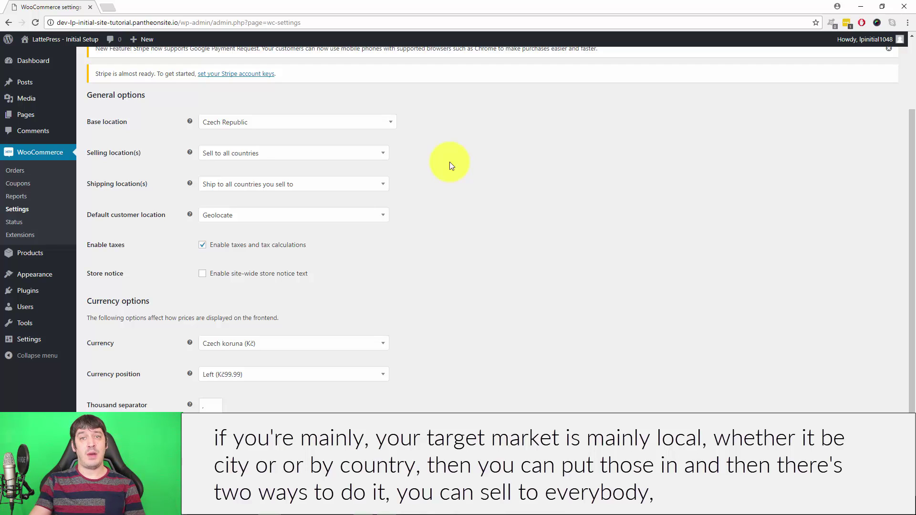
{"action": "left_click", "coordinate": [312, 154]}
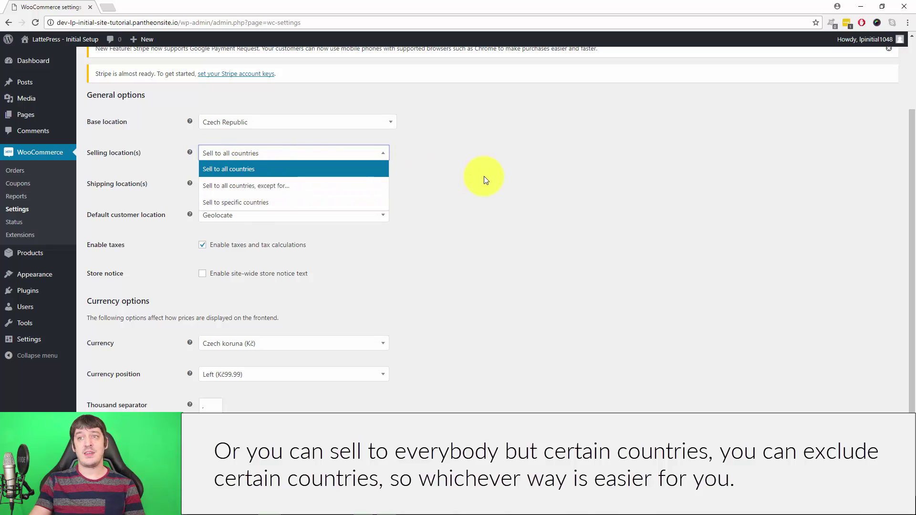
{"action": "left_click", "coordinate": [481, 179]}
{"action": "scroll", "coordinate": [521, 178], "scroll_direction": "down", "scroll_amount": 1}
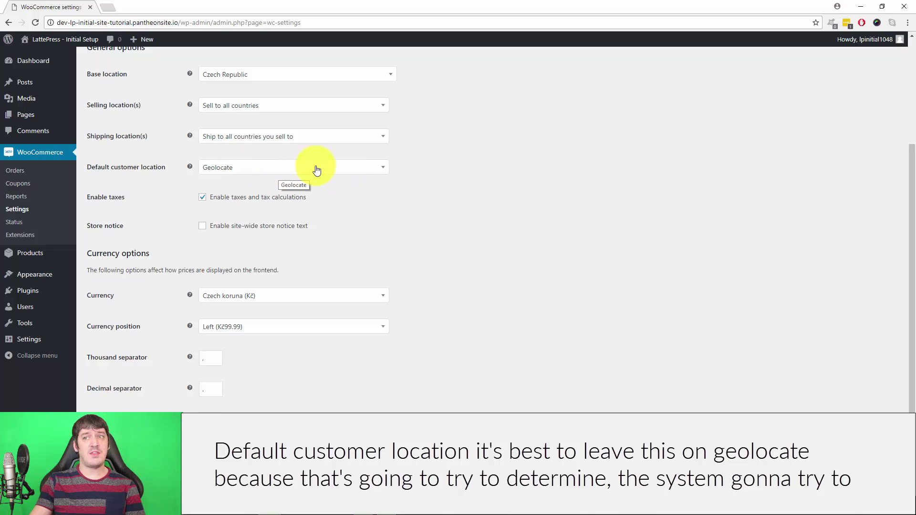
{"action": "left_click", "coordinate": [265, 176]}
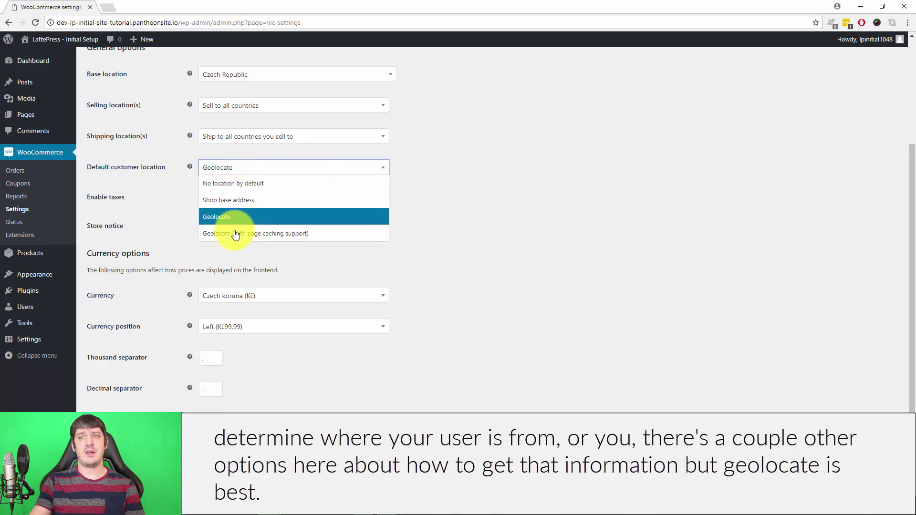
{"action": "left_click", "coordinate": [460, 188]}
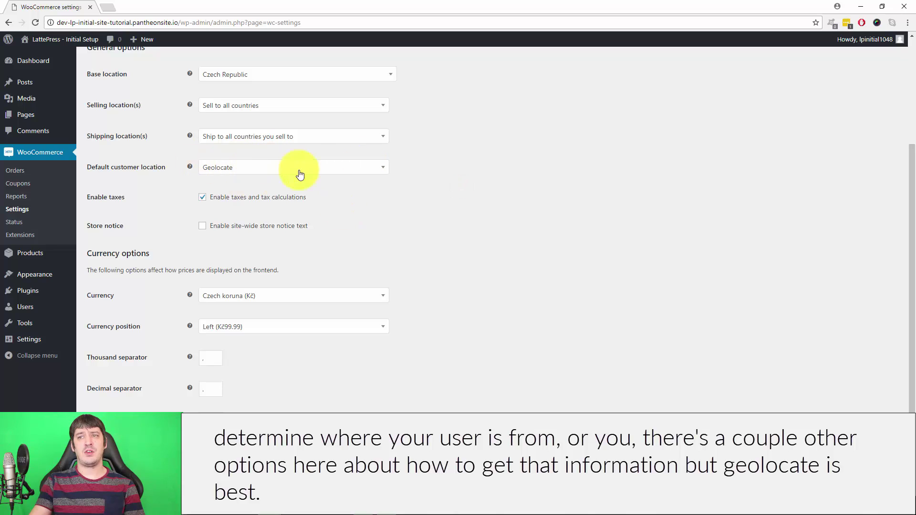
{"action": "scroll", "coordinate": [535, 184], "scroll_direction": "down", "scroll_amount": 1}
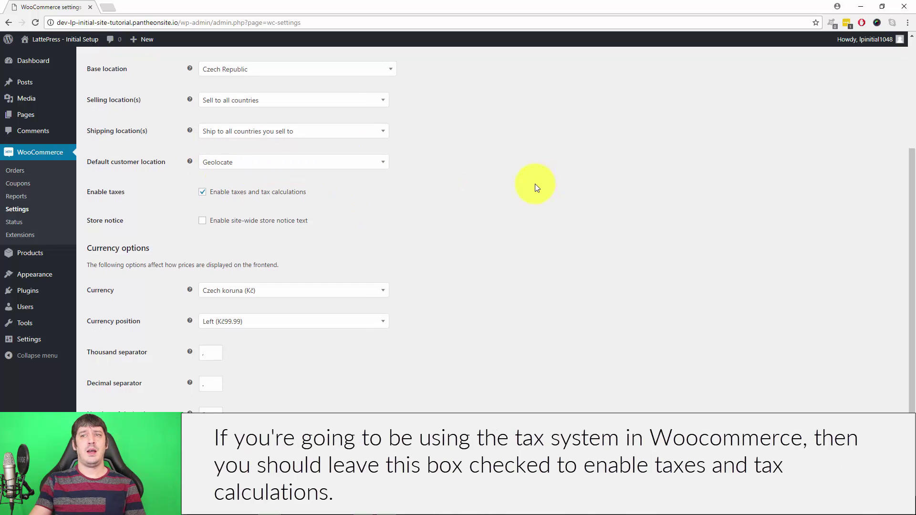
{"action": "left_click", "coordinate": [202, 225]}
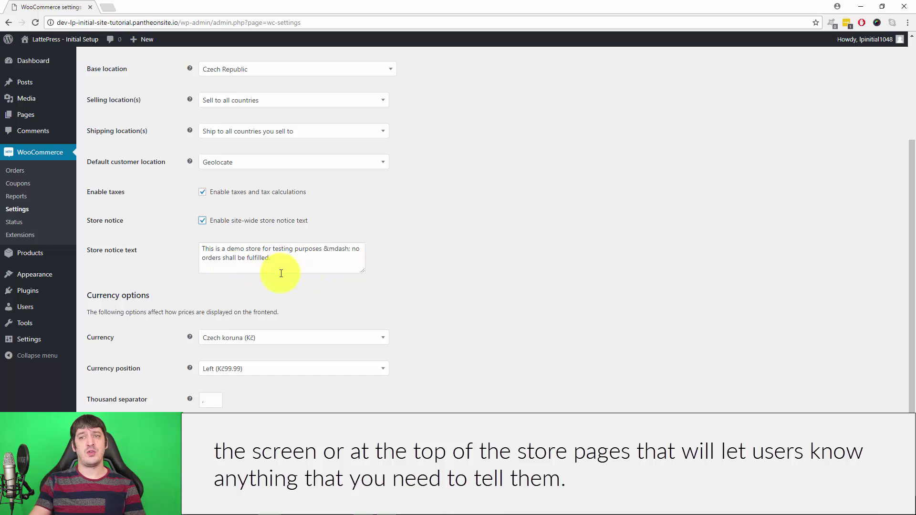
{"action": "left_click", "coordinate": [202, 221]}
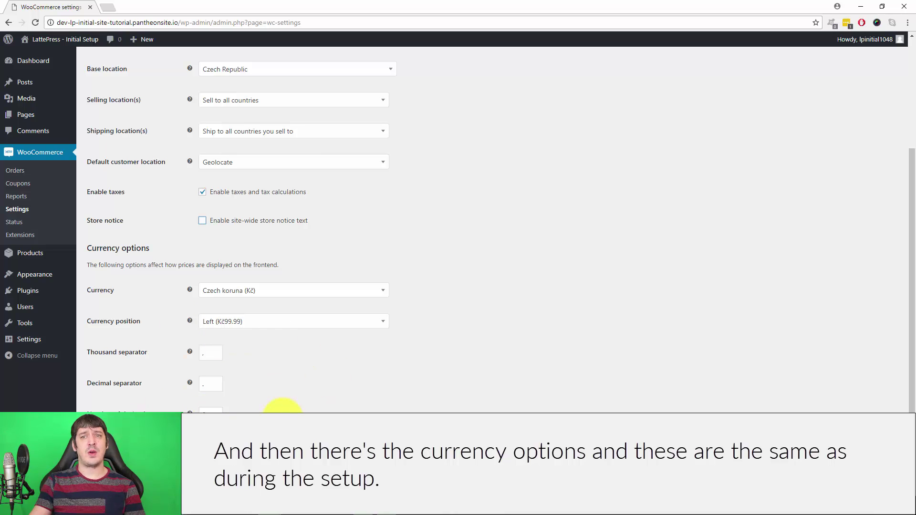
{"action": "scroll", "coordinate": [358, 407], "scroll_direction": "up", "scroll_amount": 3}
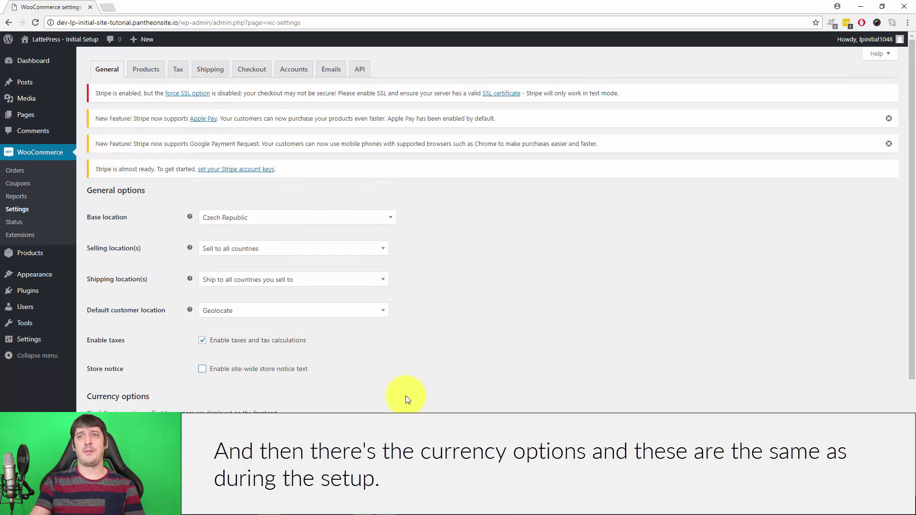
Switch to the Products settings, leaving General, and dismiss the Apple Pay and Google Payment notices
{"action": "left_click", "coordinate": [147, 69]}
{"action": "left_click", "coordinate": [495, 78]}
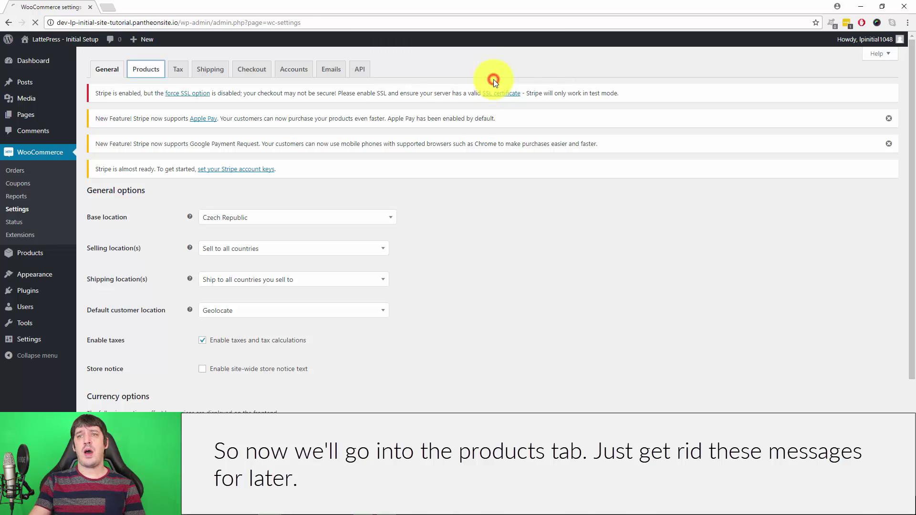
{"action": "left_click", "coordinate": [899, 118]}
{"action": "left_click", "coordinate": [900, 118]}
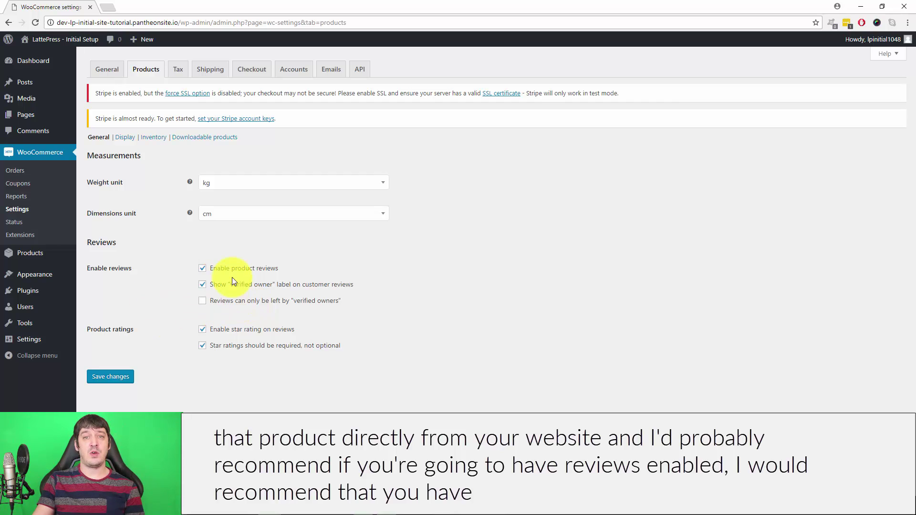
Restrict product reviews to verified owners while keeping star ratings required
{"action": "left_click", "coordinate": [202, 300]}
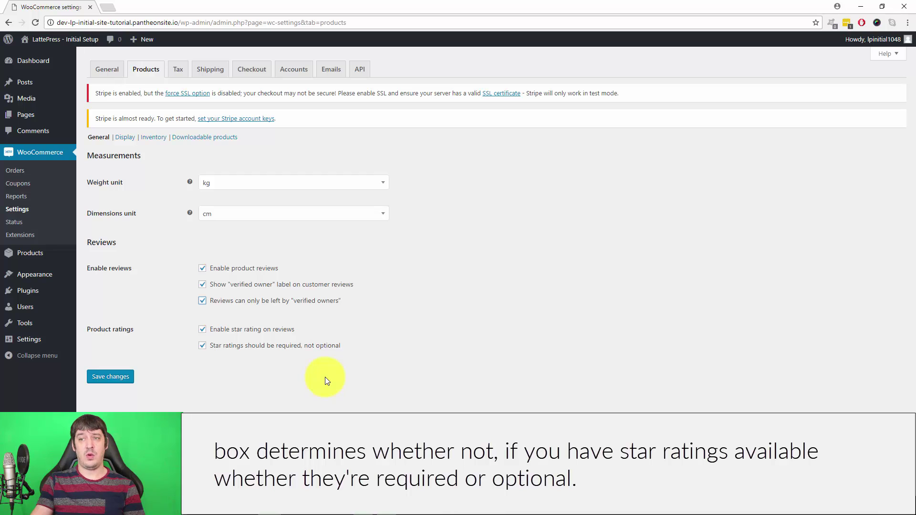
{"action": "left_click", "coordinate": [200, 346]}
{"action": "left_click", "coordinate": [201, 347]}
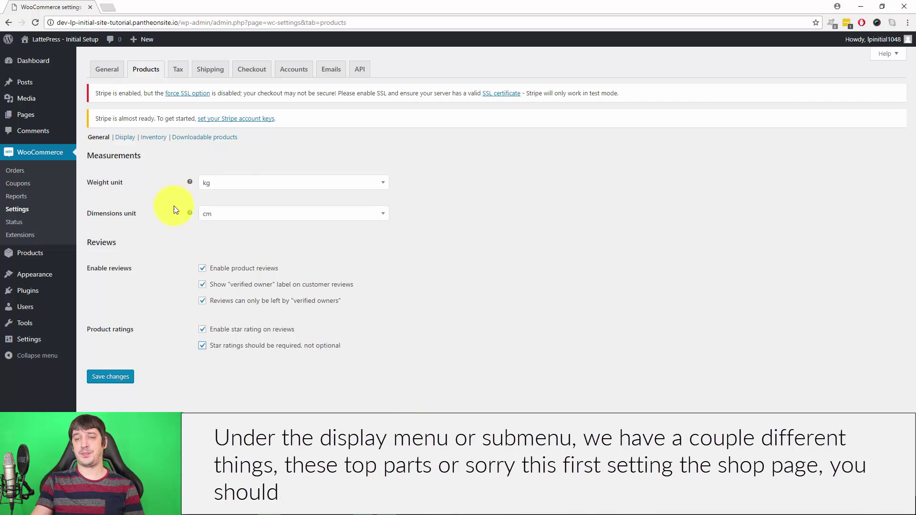
On Products > Display, keep Shop as the shop page showing products only
{"action": "left_click", "coordinate": [124, 138]}
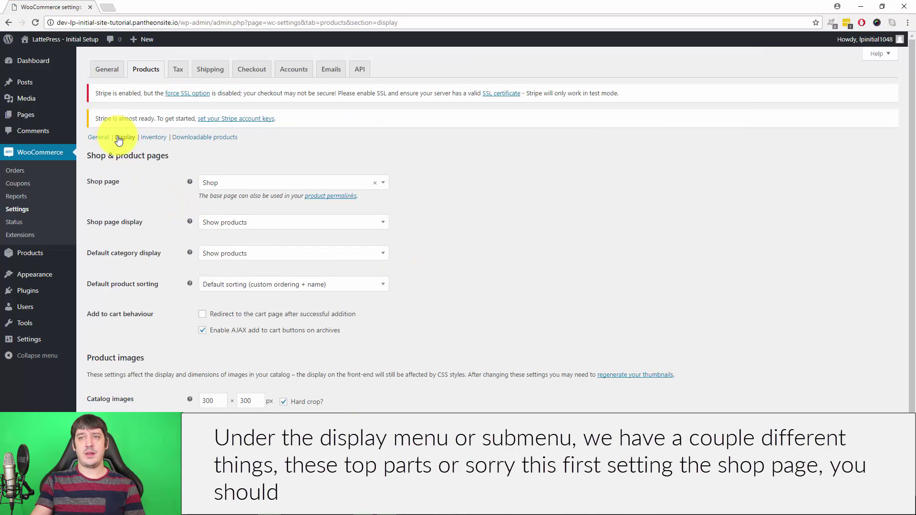
{"action": "scroll", "coordinate": [539, 210], "scroll_direction": "down", "scroll_amount": 1}
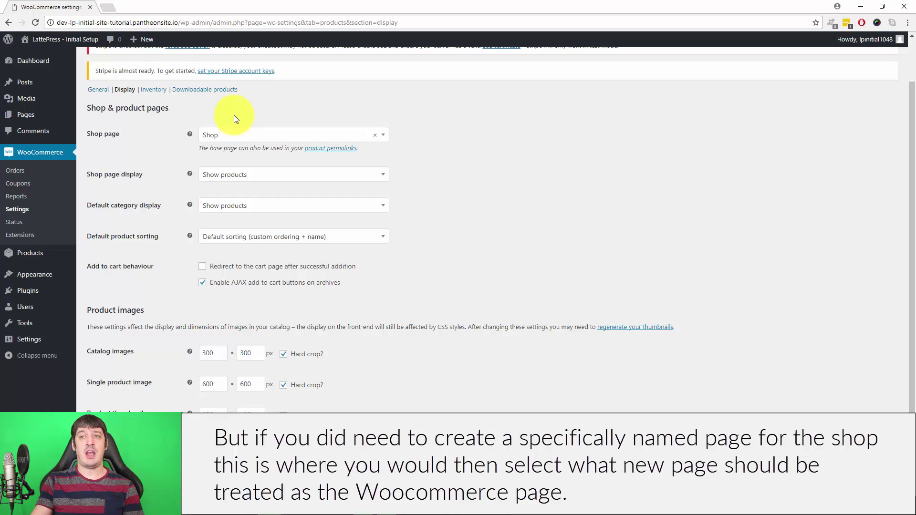
{"action": "left_click", "coordinate": [262, 135]}
{"action": "left_click", "coordinate": [542, 153]}
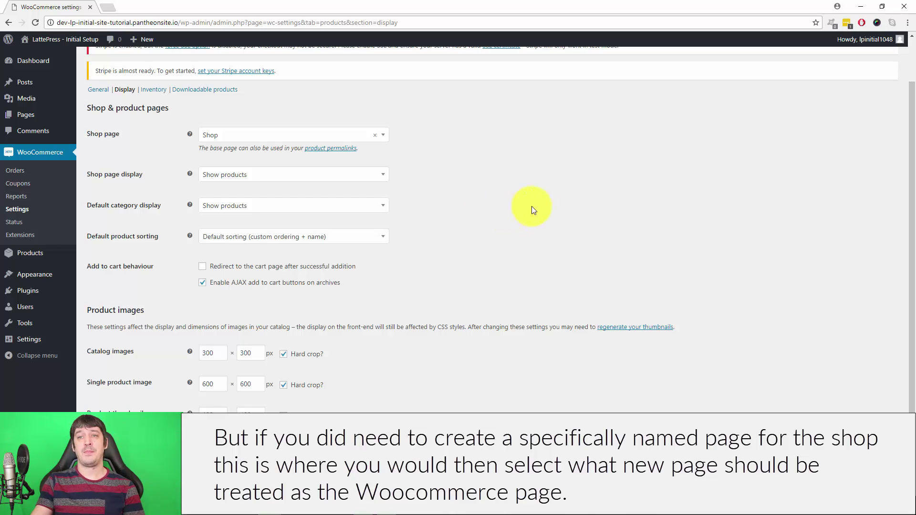
{"action": "left_click", "coordinate": [202, 175]}
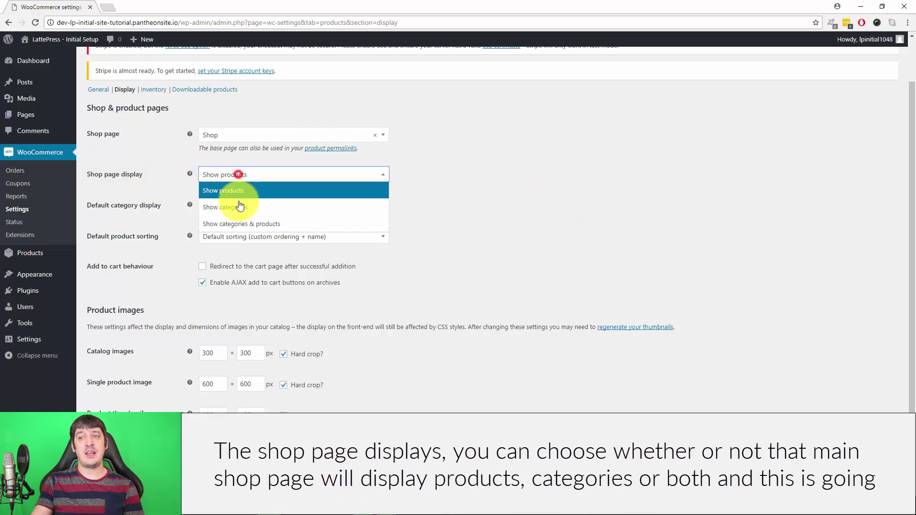
{"action": "key", "text": "Down"}
{"action": "key", "text": "Down"}
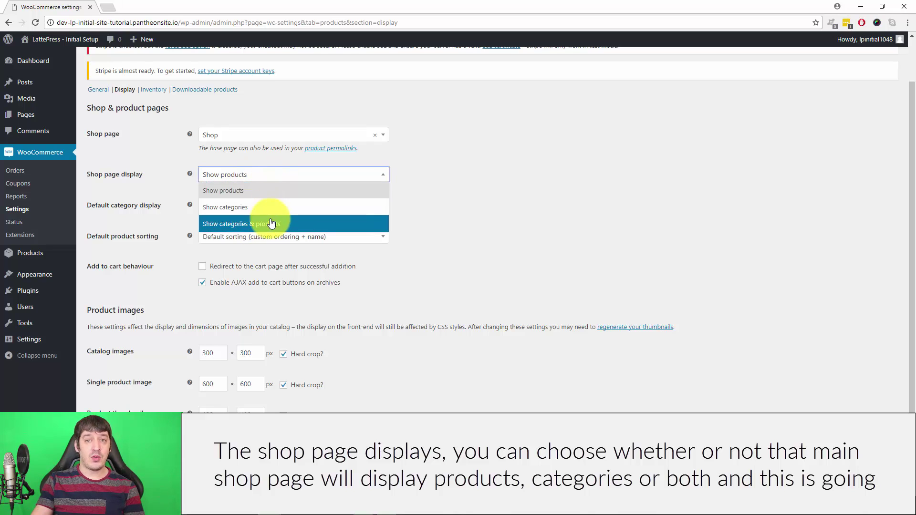
{"action": "left_click", "coordinate": [524, 198]}
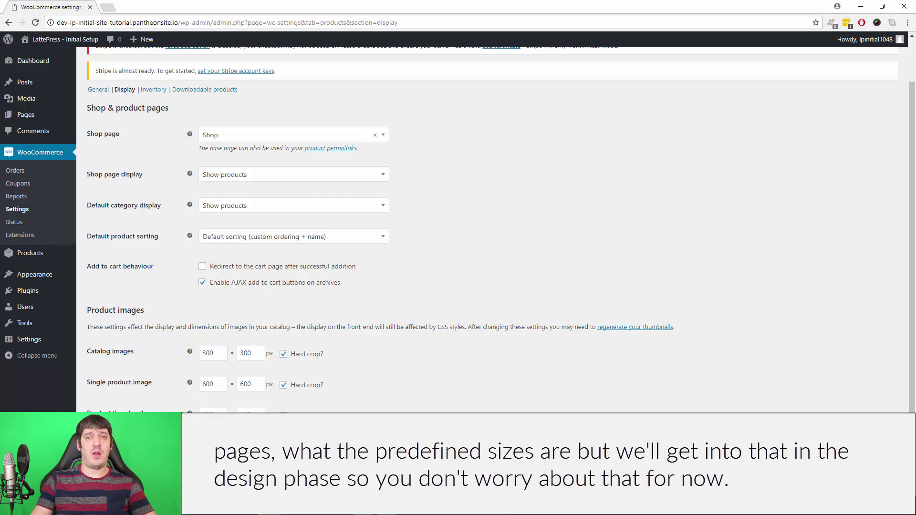
{"action": "scroll", "coordinate": [532, 378], "scroll_direction": "up", "scroll_amount": 1}
Open the Products Inventory settings and select the notification recipient email address
{"action": "left_click", "coordinate": [154, 137]}
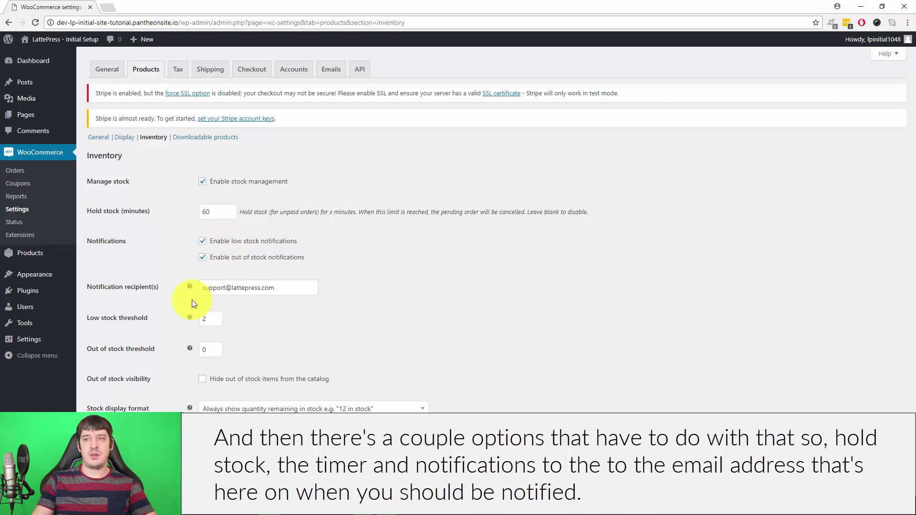
{"action": "left_click_drag", "start_coordinate": [205, 290], "coordinate": [294, 288]}
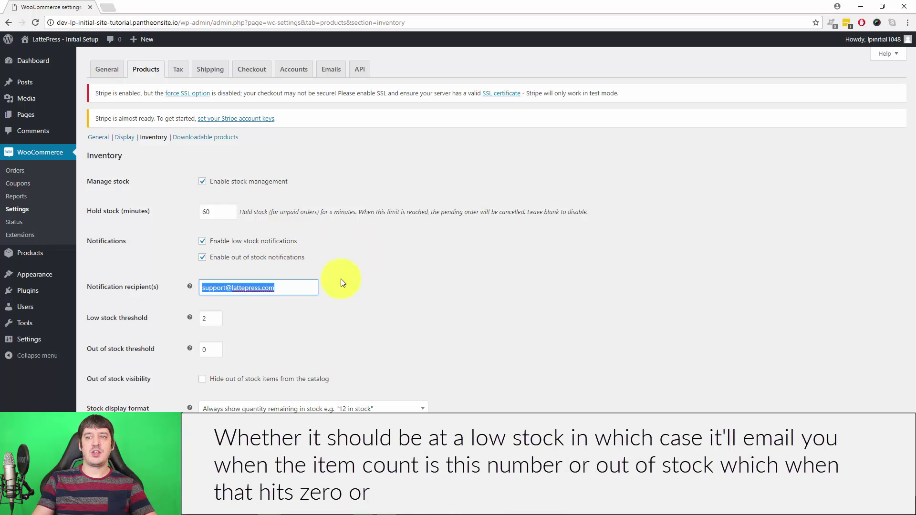
{"action": "double_click", "coordinate": [206, 317]}
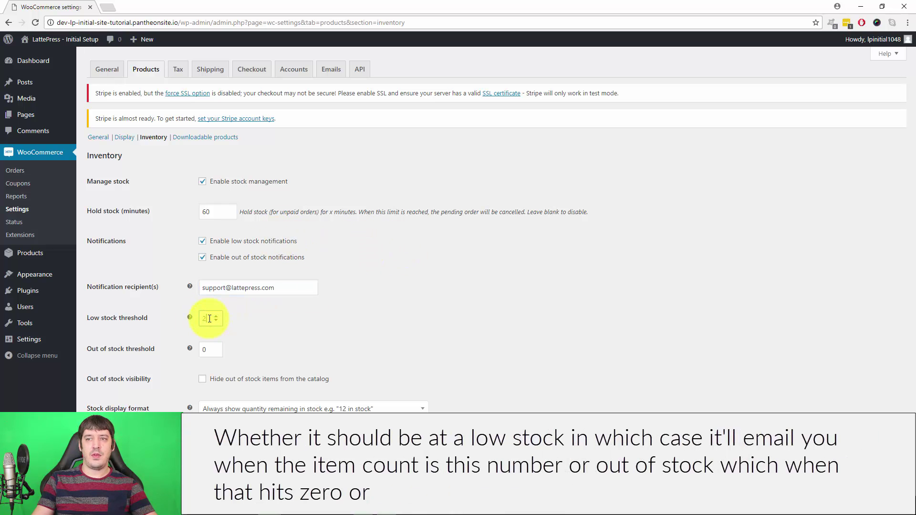
{"action": "type", "text": "2"}
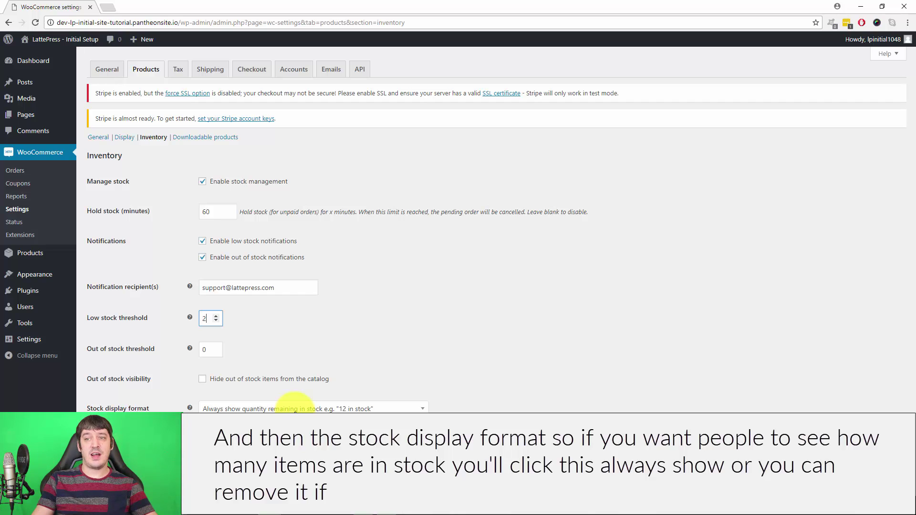
{"action": "left_click", "coordinate": [285, 407]}
{"action": "left_click", "coordinate": [557, 398]}
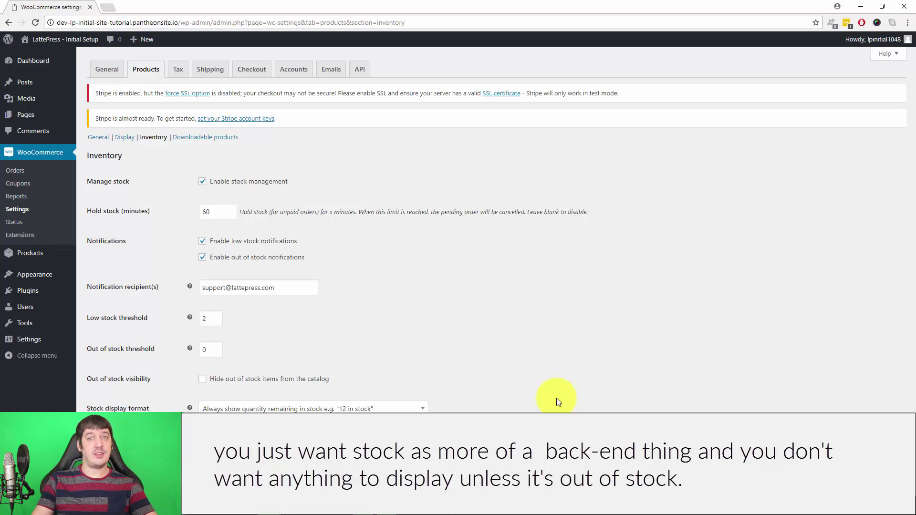
{"action": "left_click", "coordinate": [215, 137]}
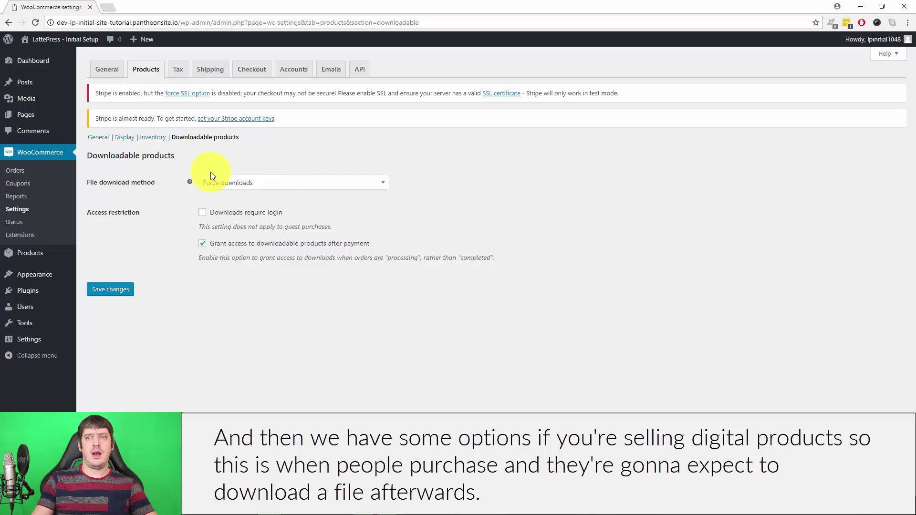
Keep Force downloads as the file download method and turn off access granted after payment
{"action": "left_click", "coordinate": [246, 184]}
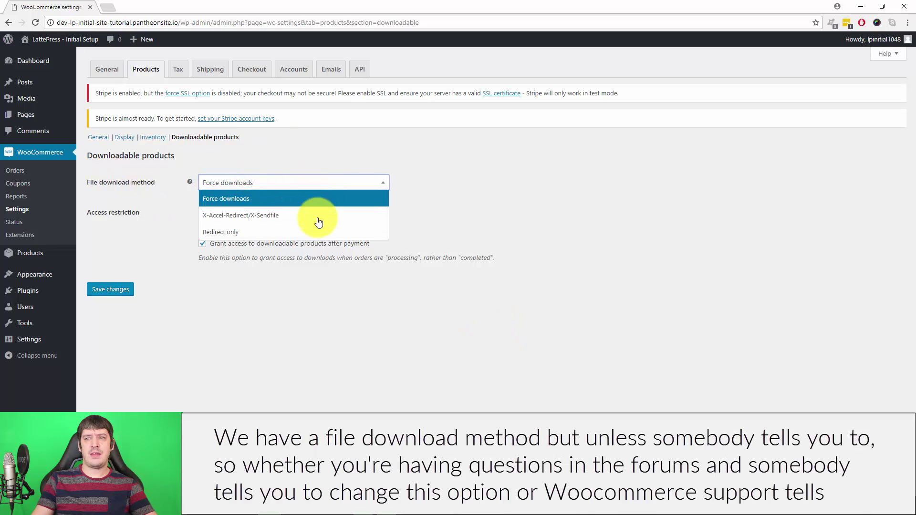
{"action": "left_click", "coordinate": [480, 179]}
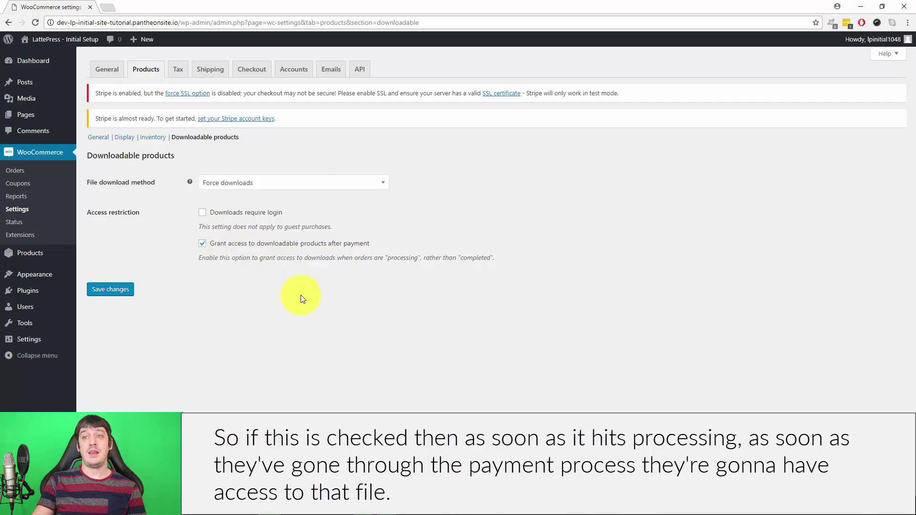
{"action": "left_click", "coordinate": [202, 243]}
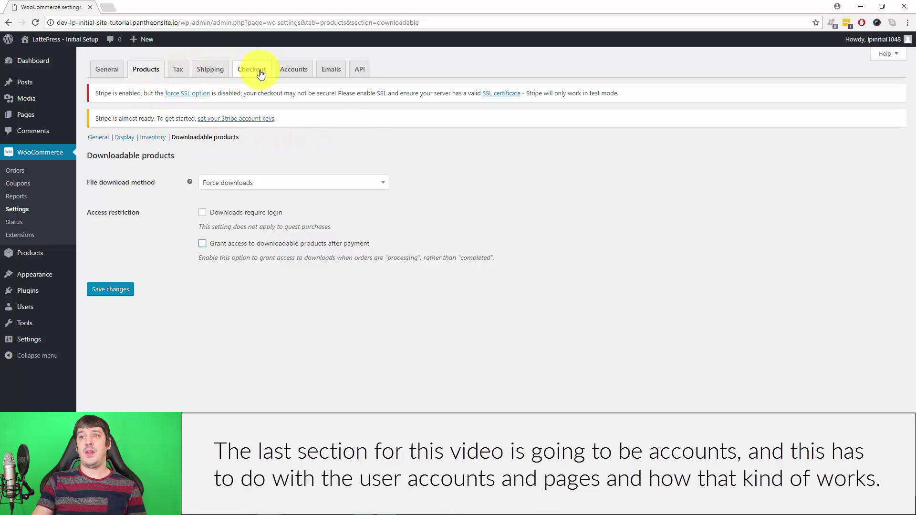
Switch to the Accounts settings, confirming Leave on the Products page
{"action": "left_click", "coordinate": [293, 66]}
{"action": "left_click", "coordinate": [497, 77]}
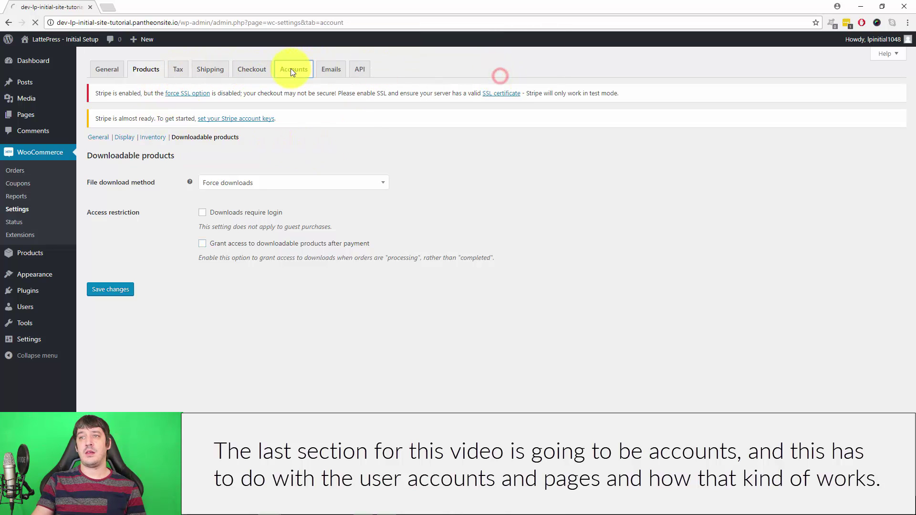
{"action": "scroll", "coordinate": [415, 171], "scroll_direction": "down", "scroll_amount": 1}
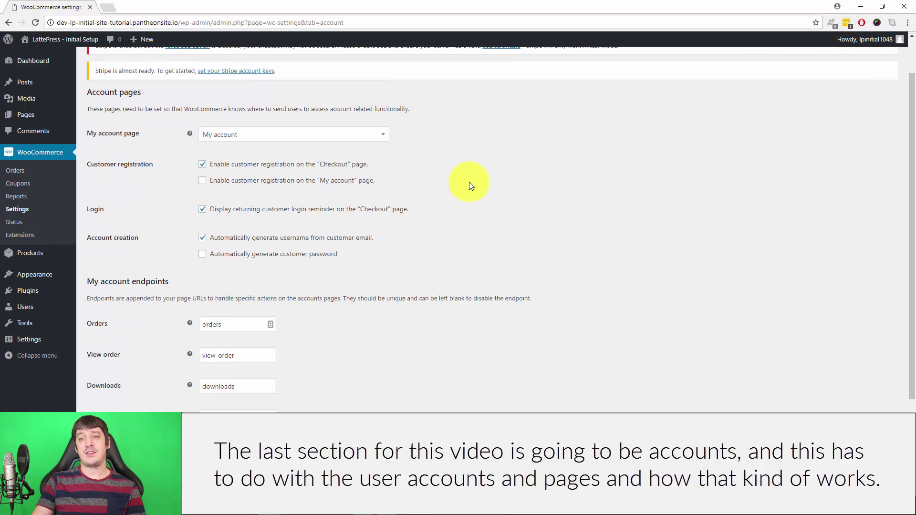
{"action": "scroll", "coordinate": [469, 184], "scroll_direction": "down", "scroll_amount": 3}
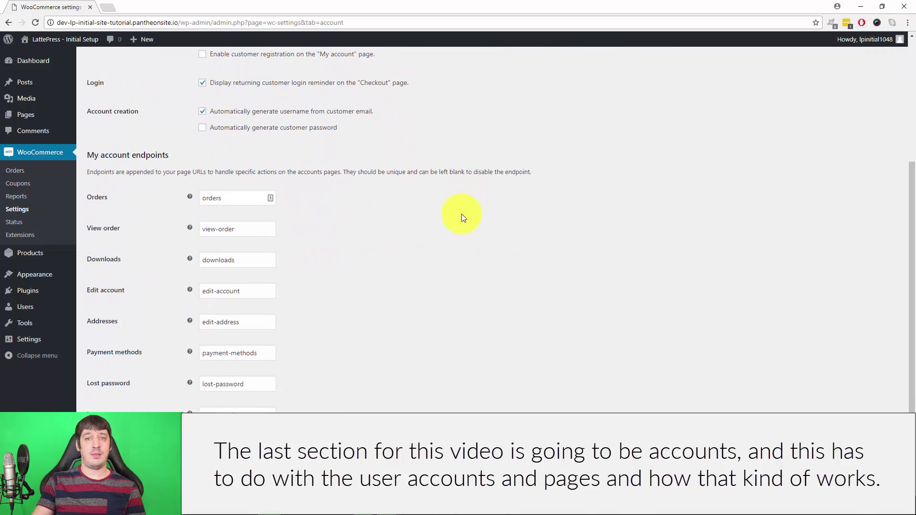
{"action": "scroll", "coordinate": [462, 229], "scroll_direction": "up", "scroll_amount": 2}
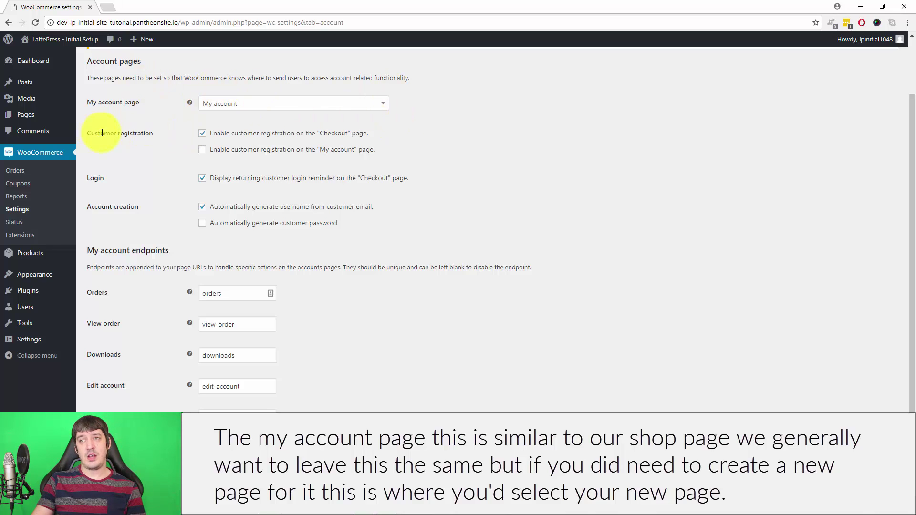
Keep My account as the account page and review the registration options below
{"action": "left_click", "coordinate": [229, 102]}
{"action": "left_click", "coordinate": [510, 141]}
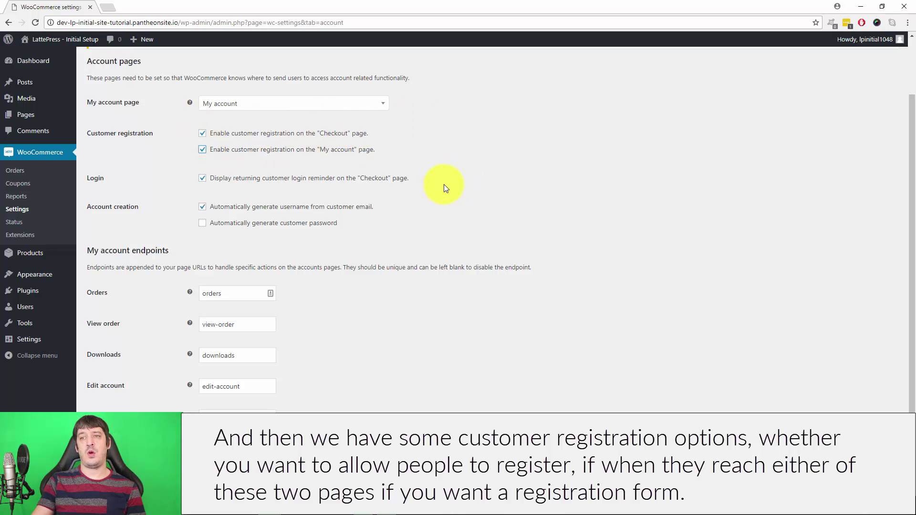
{"action": "scroll", "coordinate": [501, 184], "scroll_direction": "down", "scroll_amount": 1}
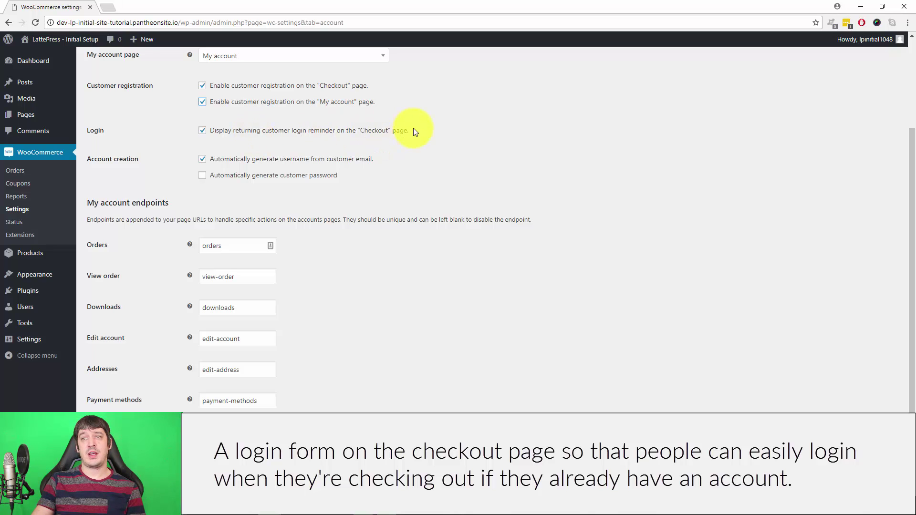
{"action": "scroll", "coordinate": [563, 162], "scroll_direction": "down", "scroll_amount": 1}
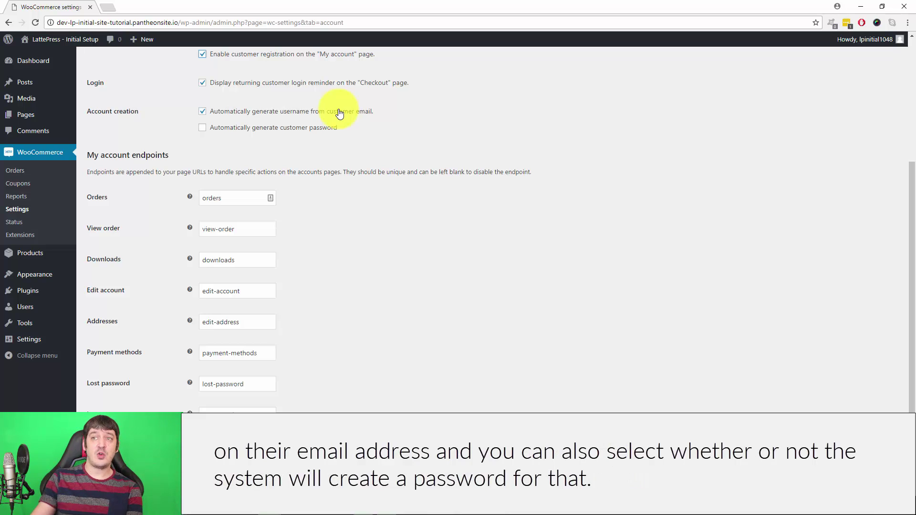
Tick 'Automatically generate customer password' under Account creation
{"action": "left_click", "coordinate": [202, 127]}
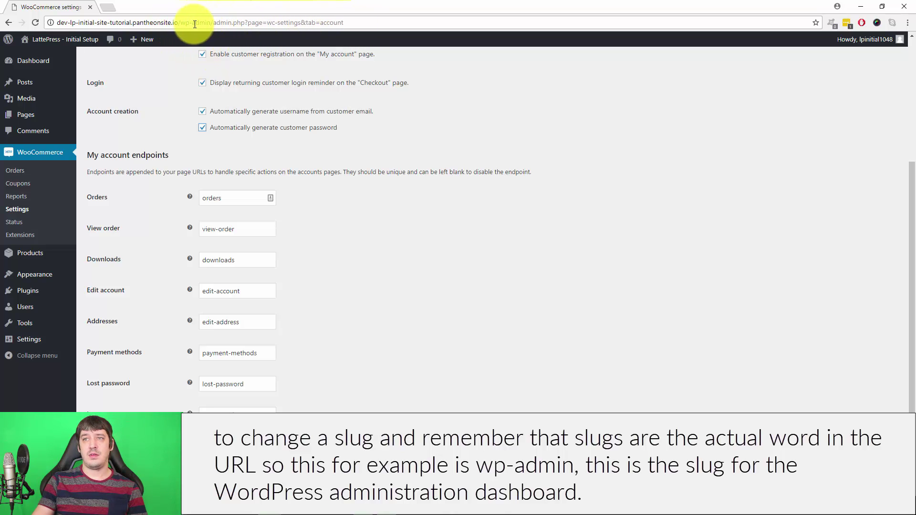
{"action": "left_click_drag", "start_coordinate": [181, 22], "coordinate": [210, 22]}
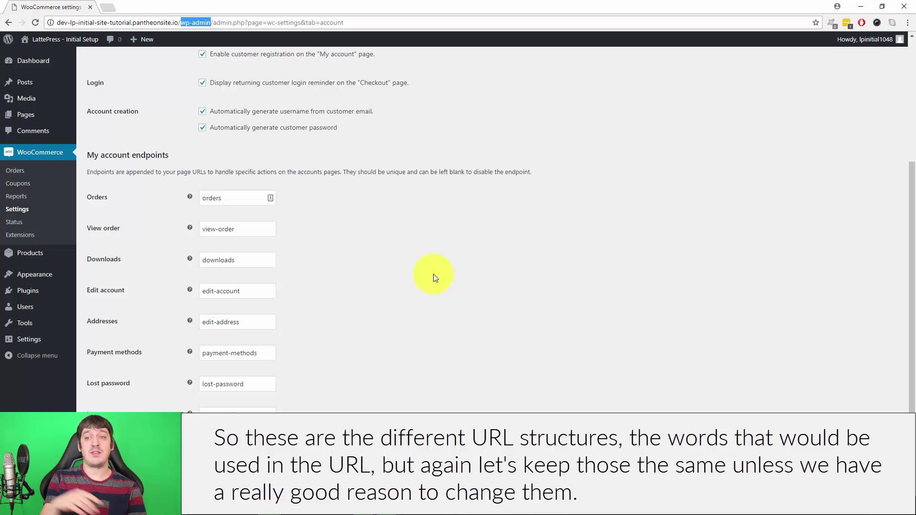
{"action": "scroll", "coordinate": [479, 277], "scroll_direction": "up", "scroll_amount": 4}
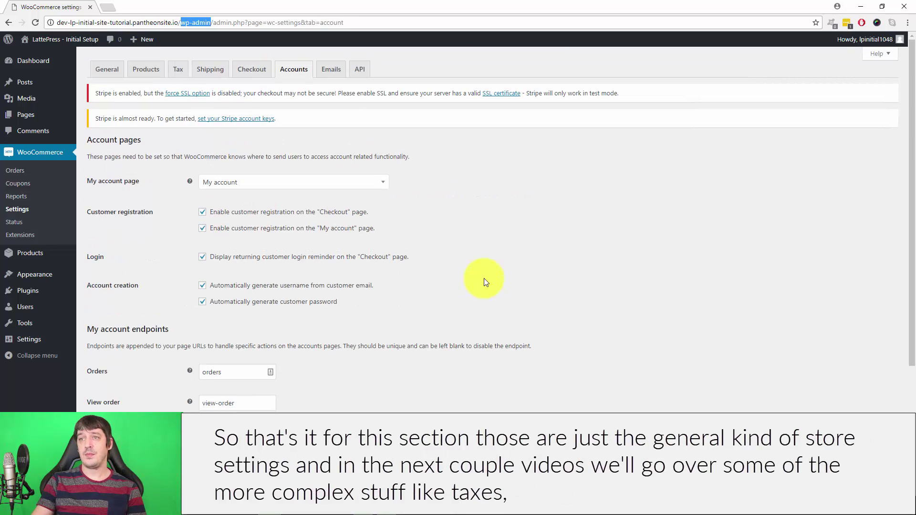